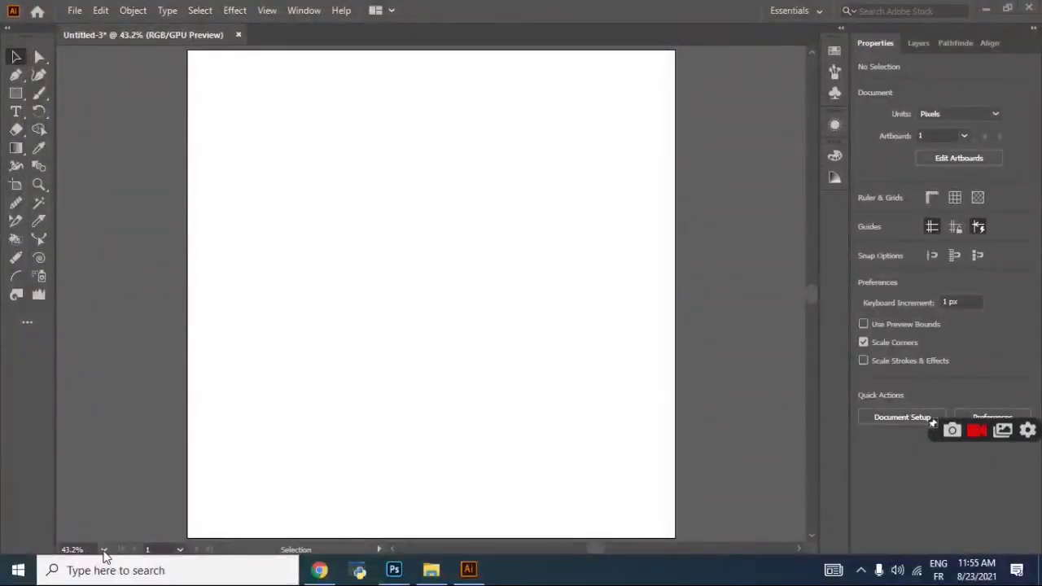
Step: Set the view zoom to 30% in the zoom field so the blank artboard has room around it
left_click(104, 549)
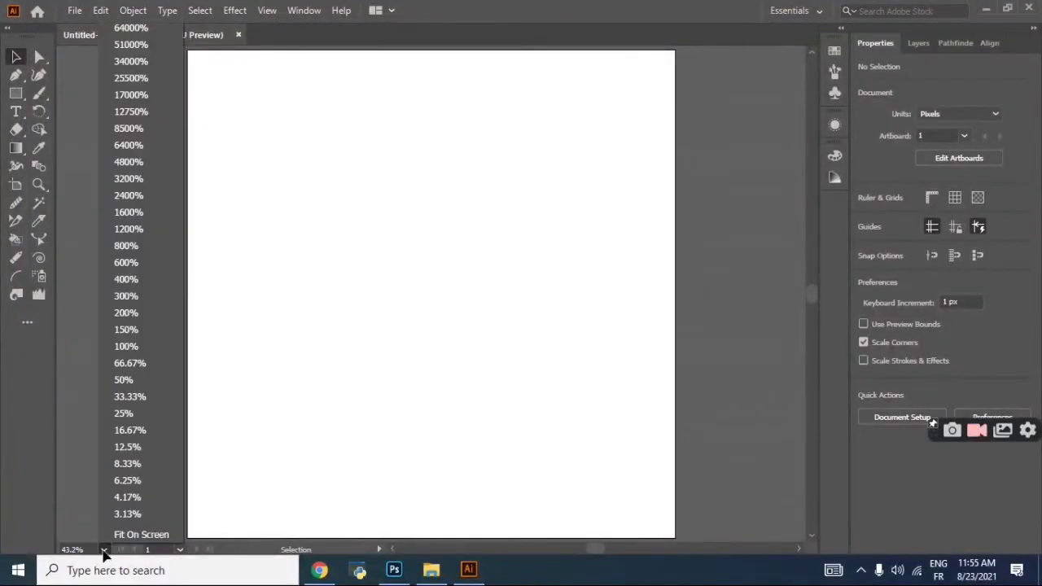
left_click(81, 554)
left_click(73, 549)
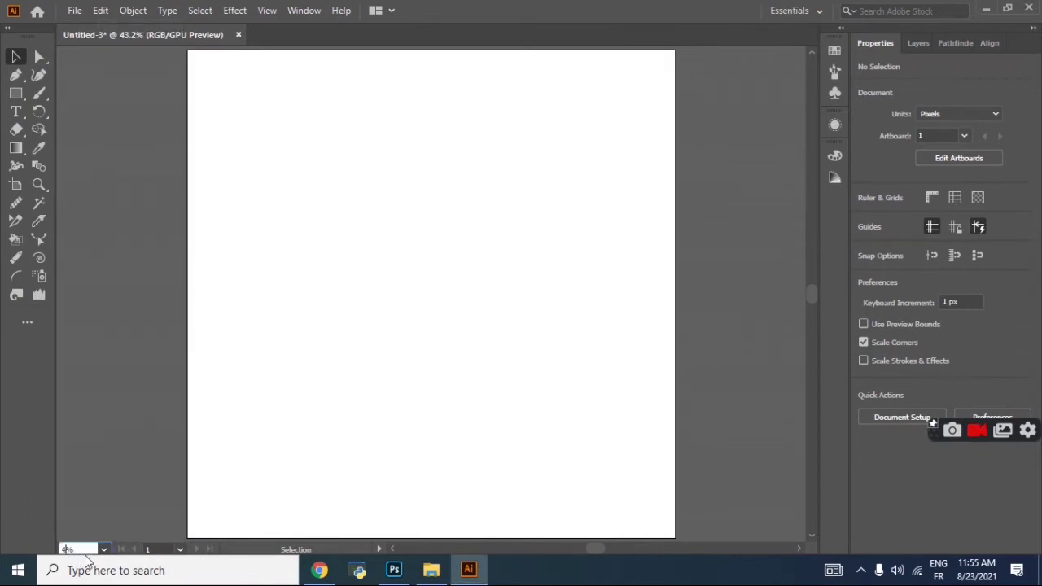
type("30")
key("Return")
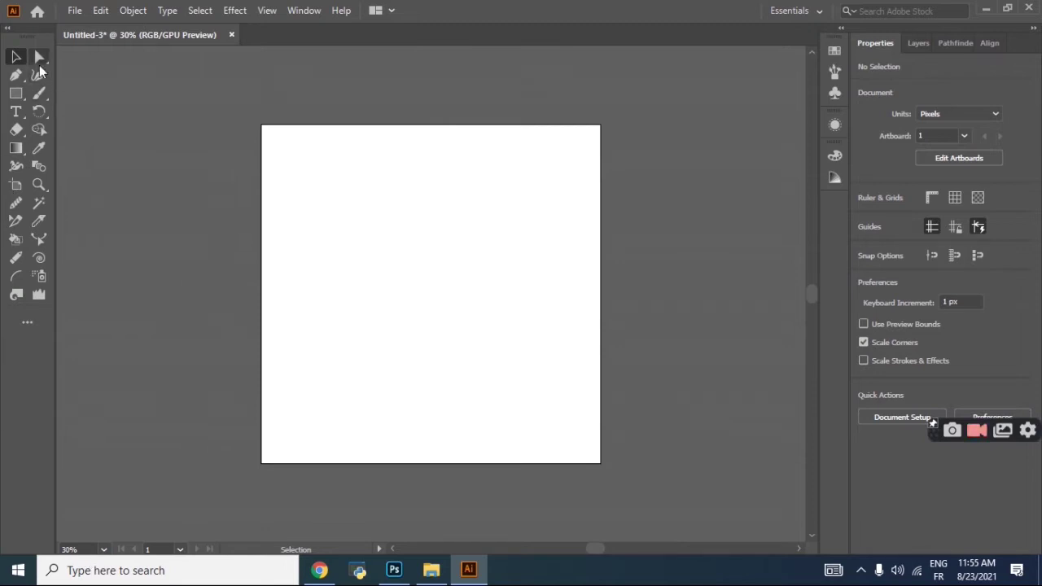
Step: Move the artboard left and Alt-drag a duplicate 1068 × 1068 px artboard to its right
left_click(16, 186)
left_click_drag(449, 282, 262, 301)
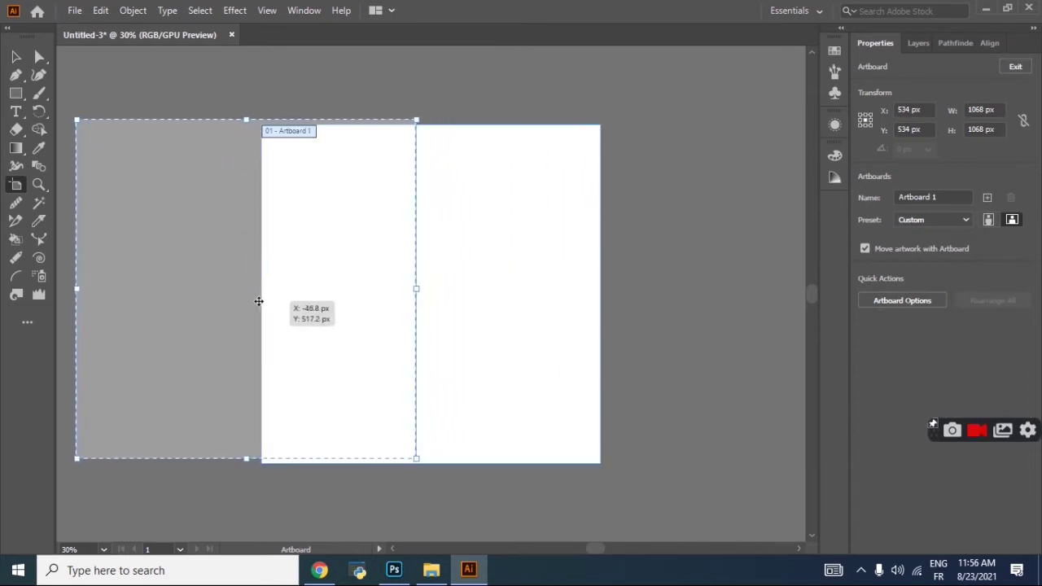
left_click_drag(262, 302, 256, 303)
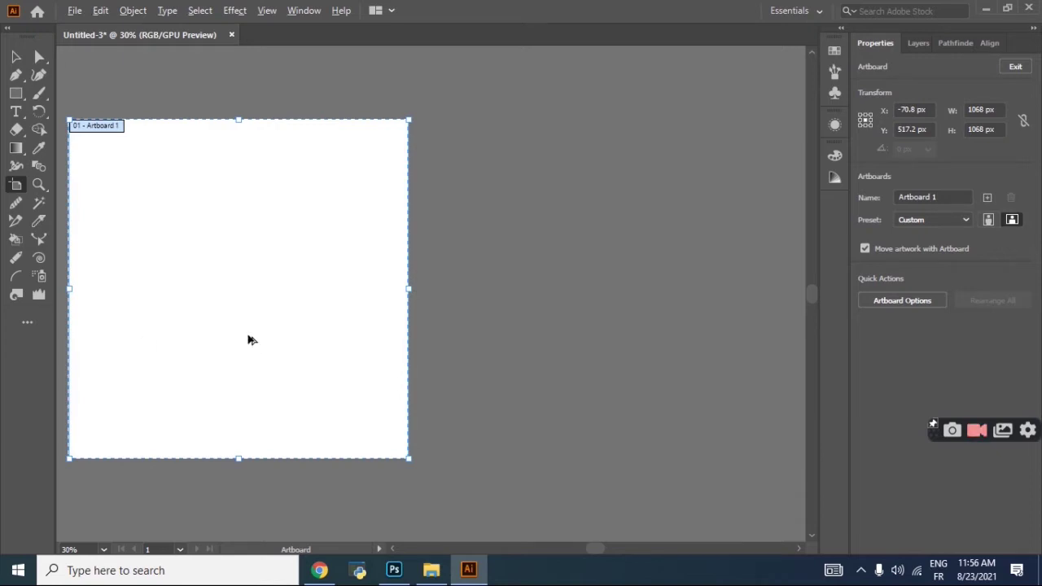
left_click_drag(249, 334, 617, 337)
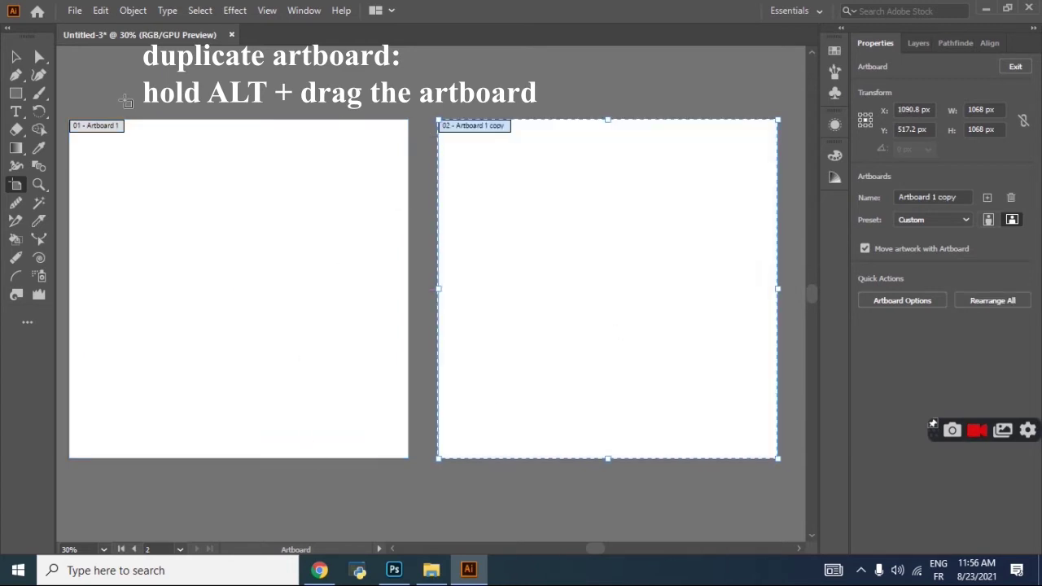
left_click(16, 57)
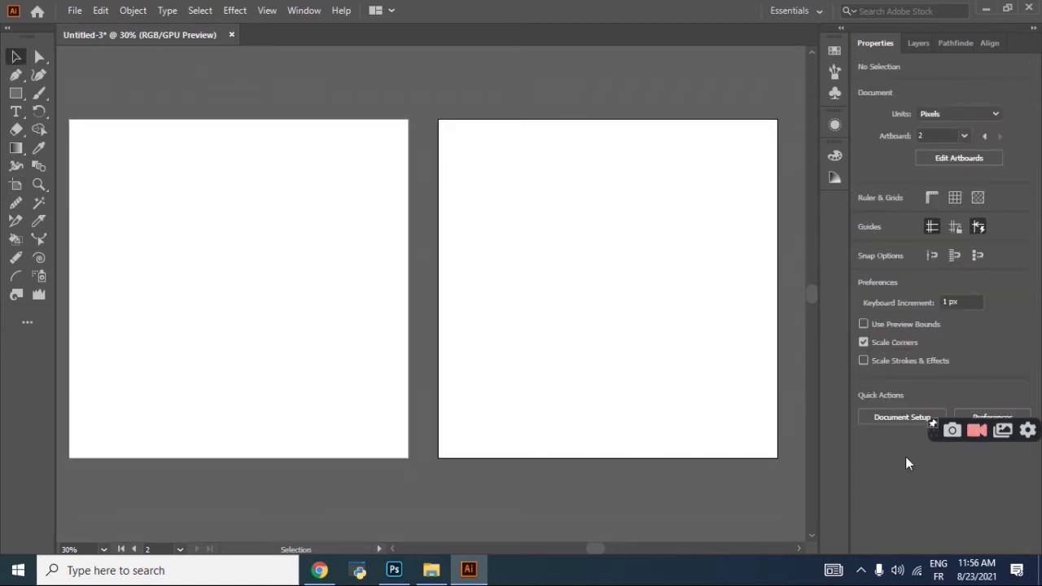
Step: Drag Newspaper.png from the Torn paper folder onto the left artboard and embed it
mouse_move(432, 571)
left_click(465, 509)
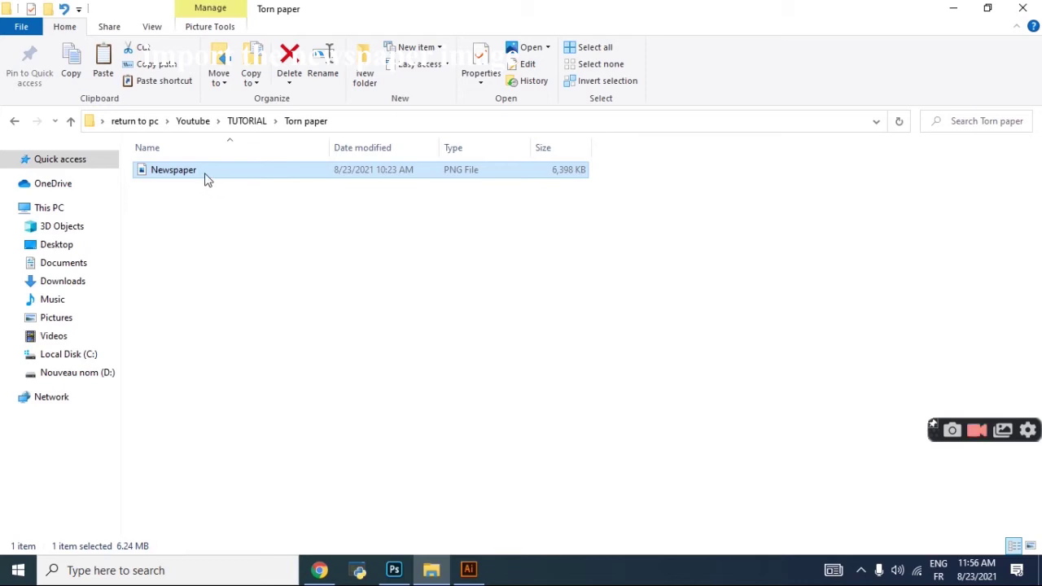
mouse_move(180, 175)
left_mouse_down()
mouse_move(478, 567)
mouse_move(230, 333)
mouse_move(241, 295)
left_mouse_up()
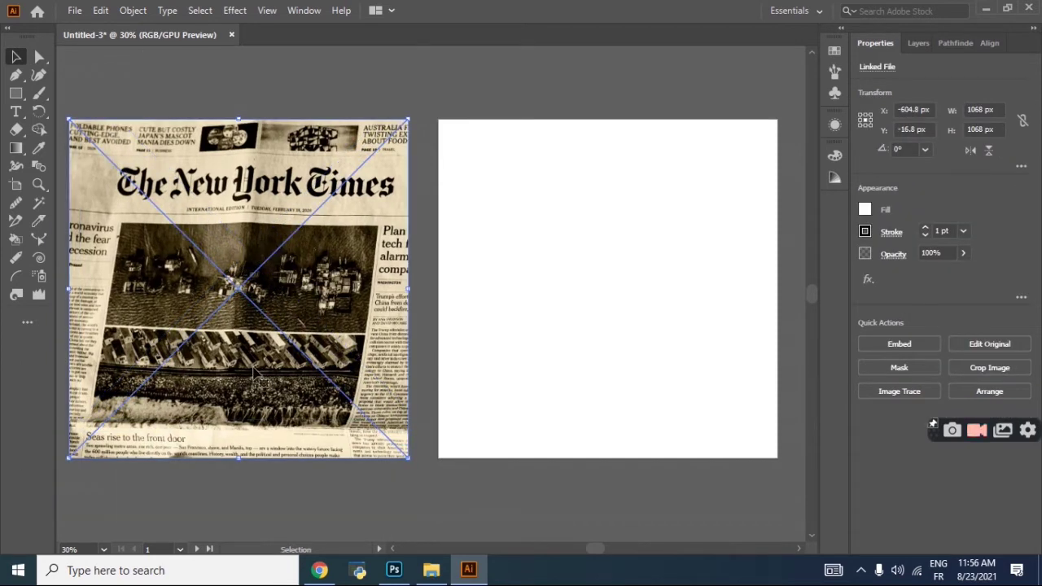
left_click(896, 346)
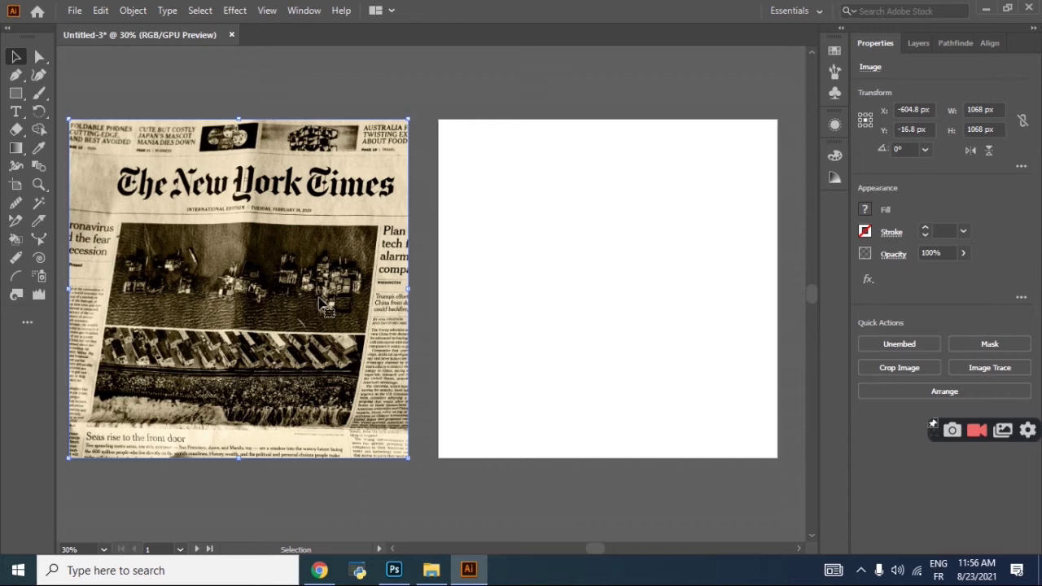
Step: Alt-drag a copy of the newspaper image onto the right artboard, then deselect it
left_click_drag(323, 305, 688, 303)
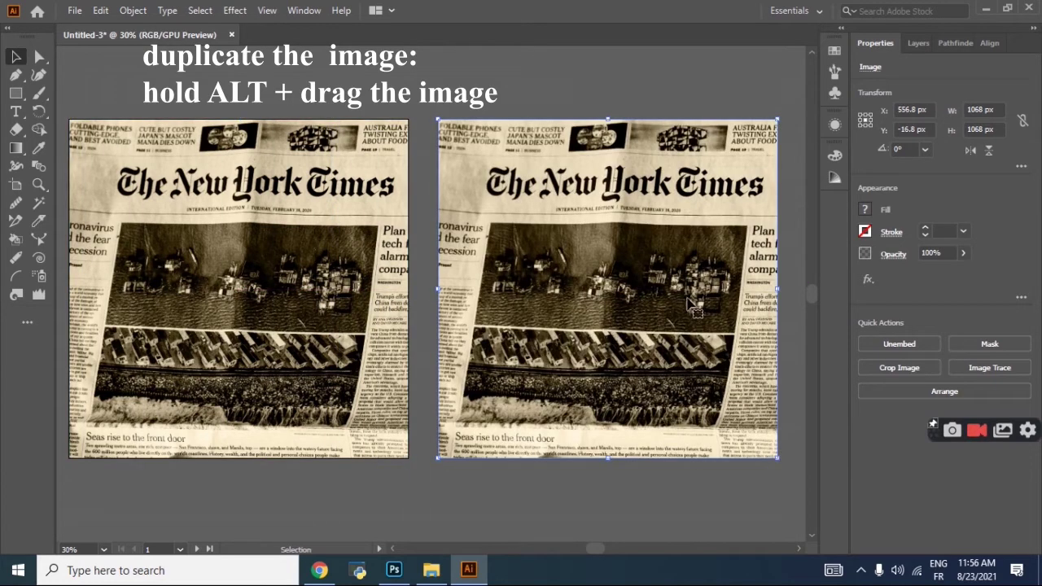
left_click(375, 487)
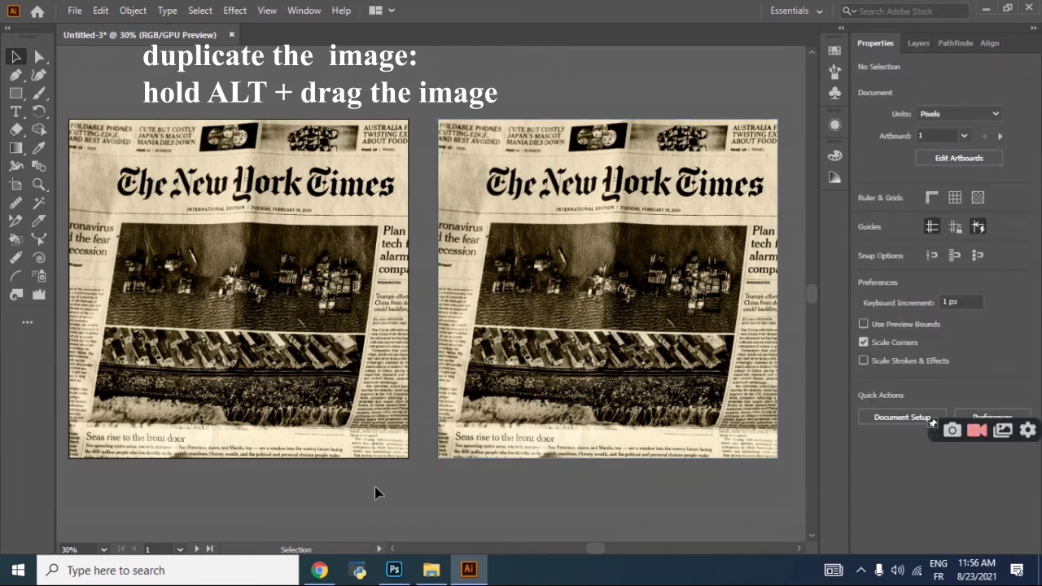
Step: Start a Pen path at the newspaper's left edge and trace the strip's top edge to the right edge
left_click(18, 79)
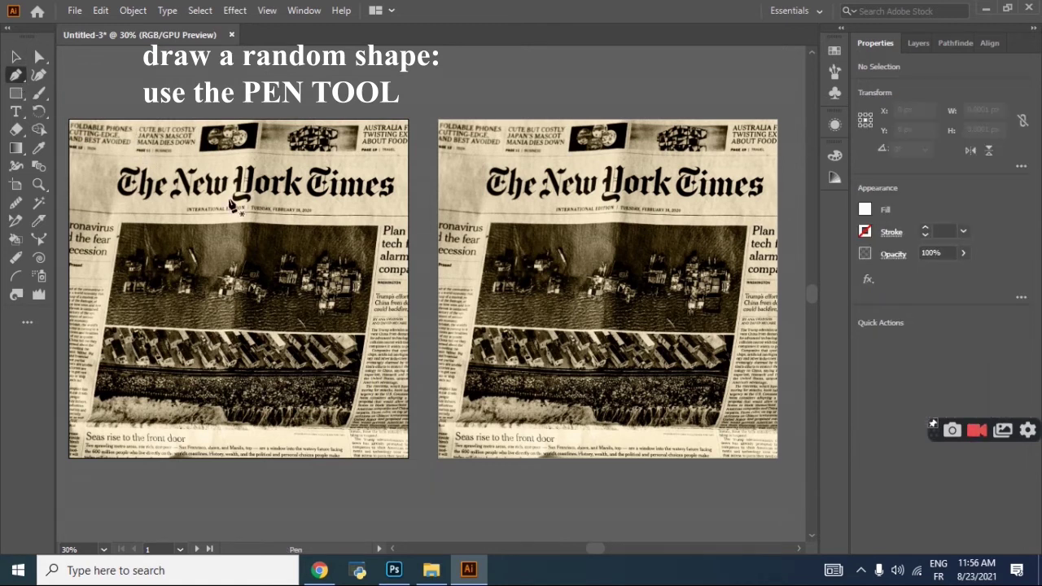
left_click(81, 232)
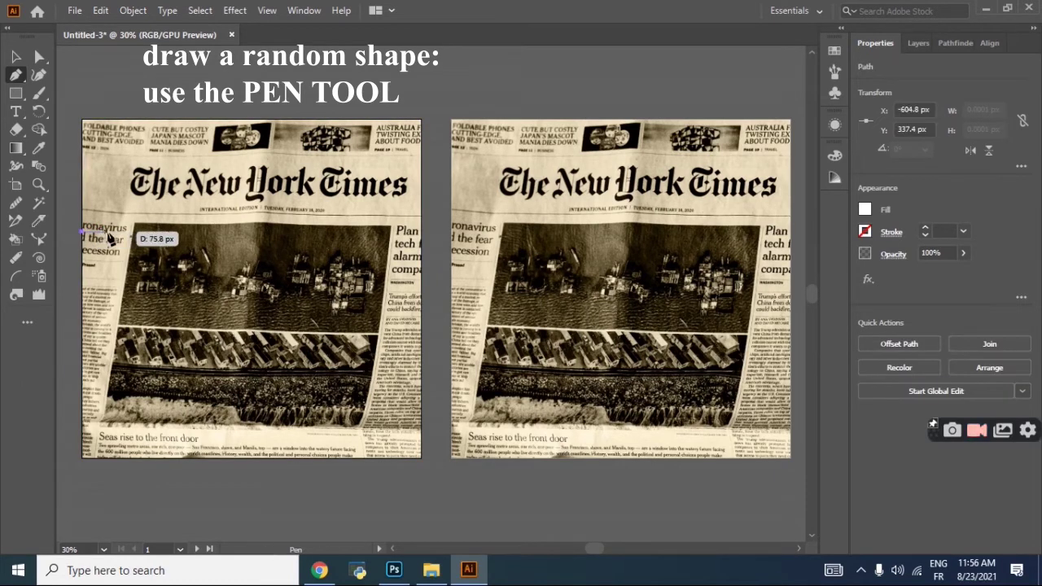
left_click(135, 237)
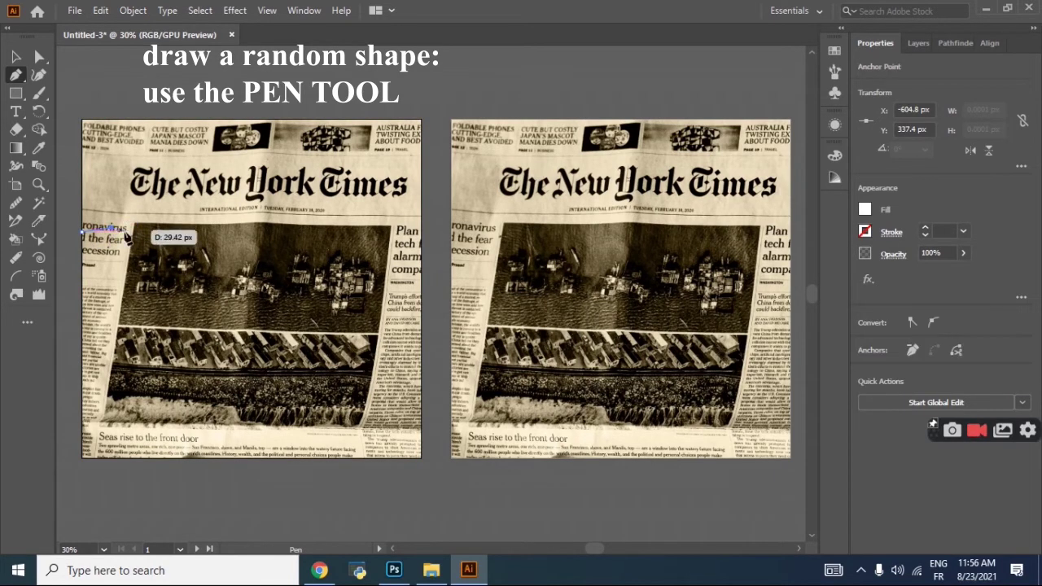
left_click(177, 237)
left_click(228, 237)
left_click(280, 237)
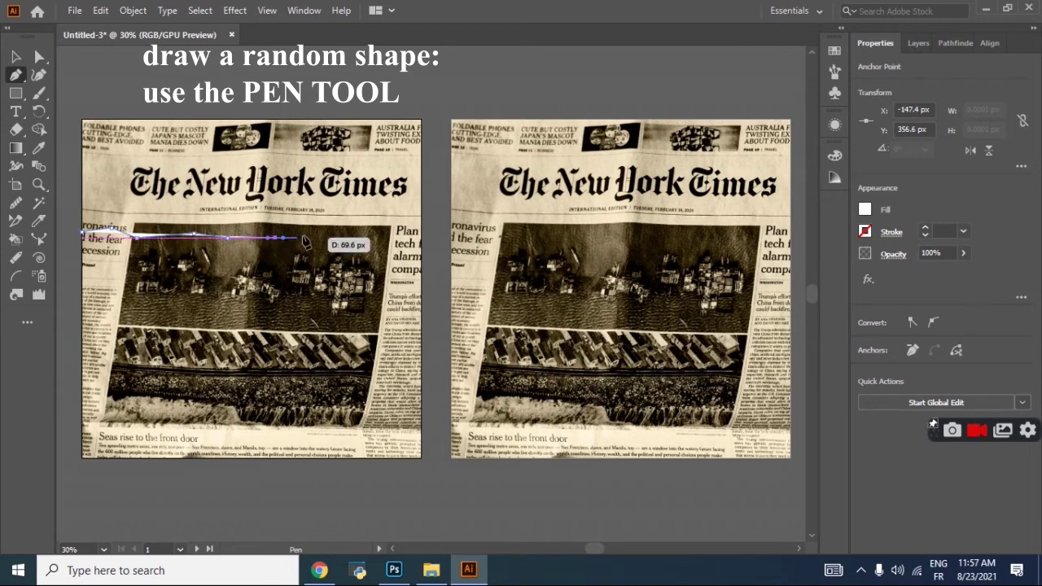
left_click(326, 237)
left_click(369, 247)
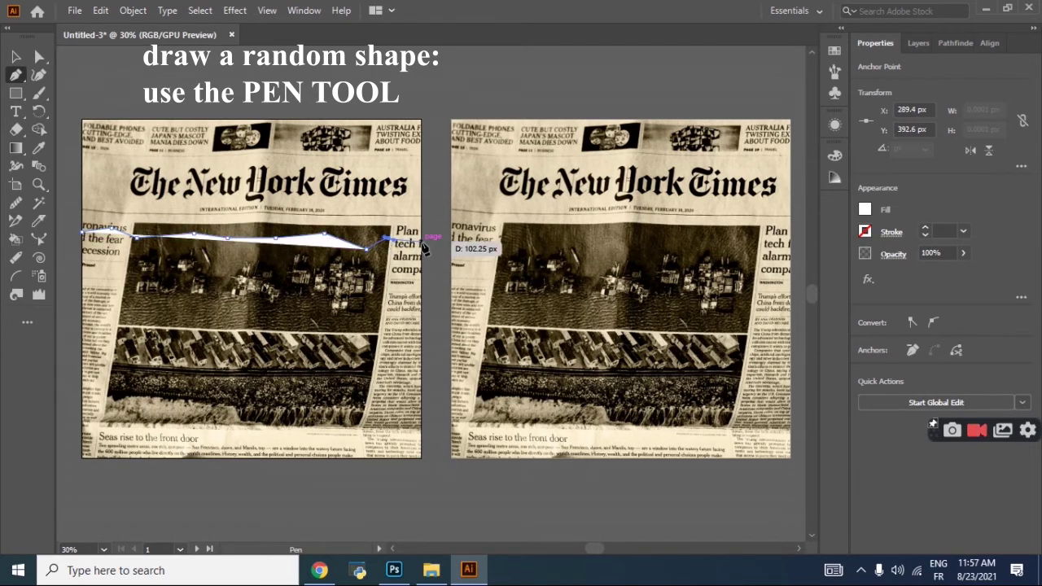
left_click(390, 240)
key("ctrl+z")
key("ctrl+z")
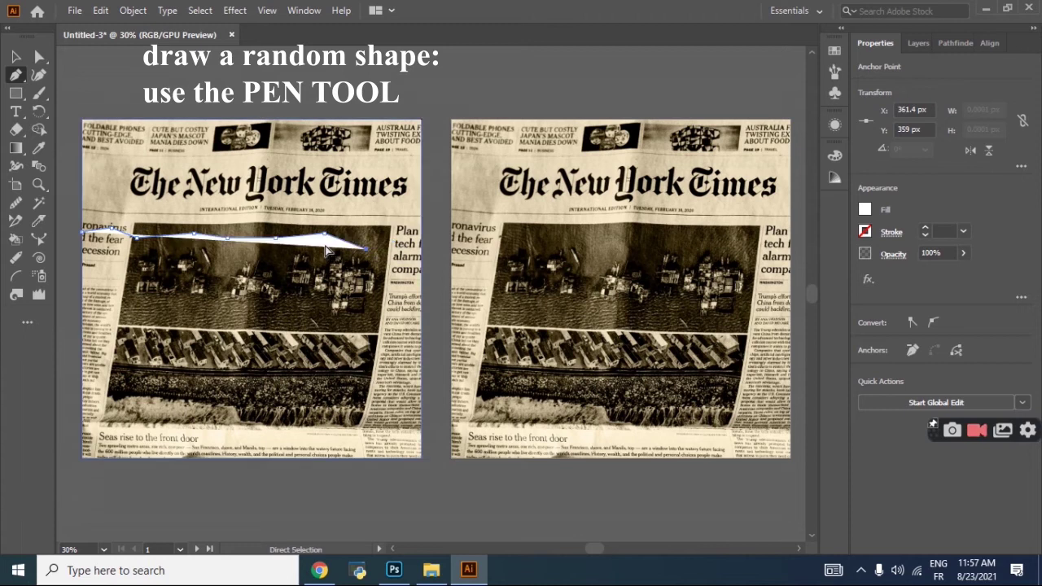
left_click(389, 238)
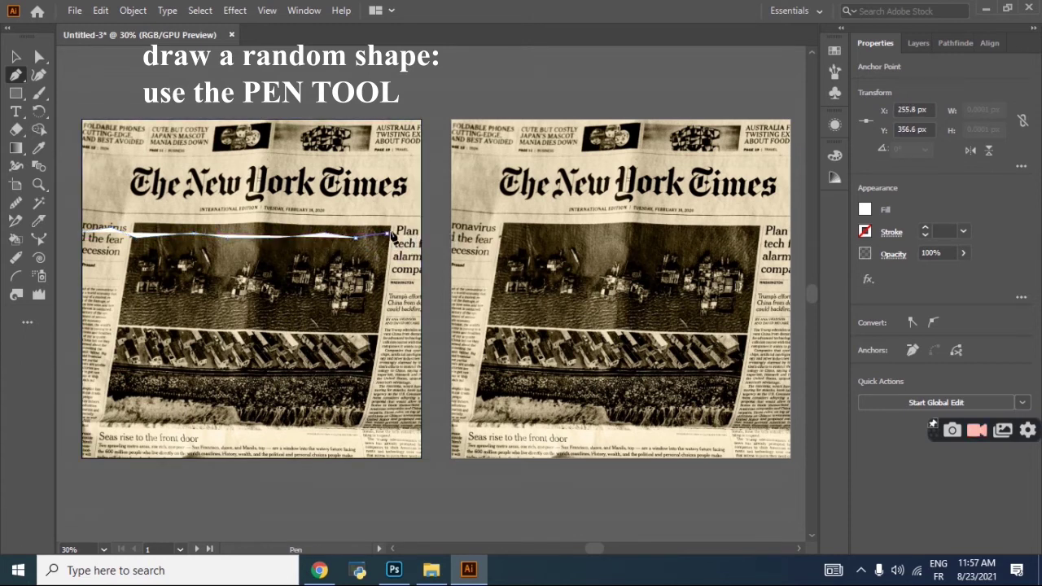
left_click(420, 234)
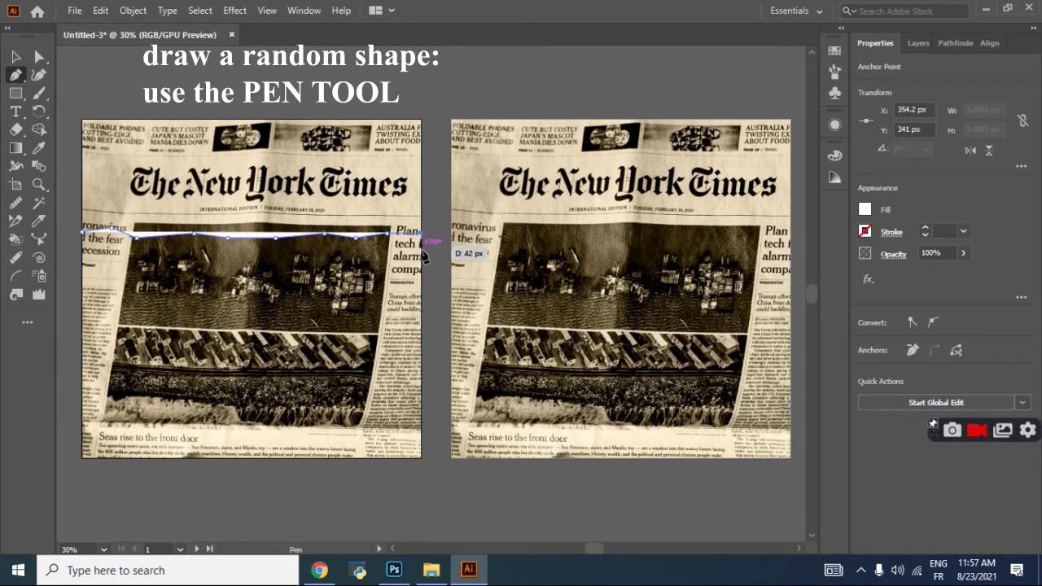
Step: Trace the jagged bottom edge back to the left and close the white strip at its start point
left_click(422, 293)
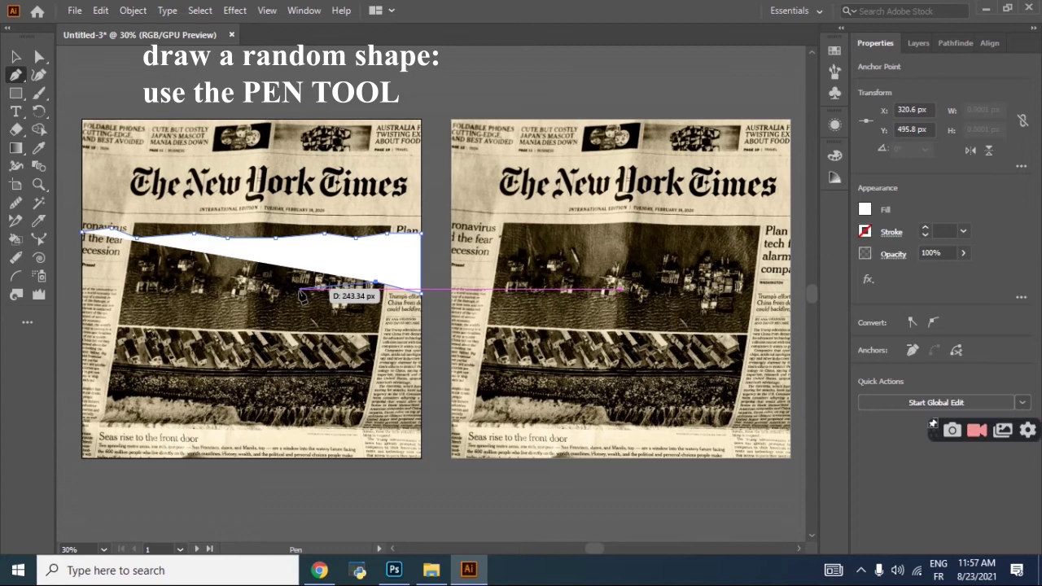
left_click(334, 285)
left_click(247, 283)
left_click(203, 282)
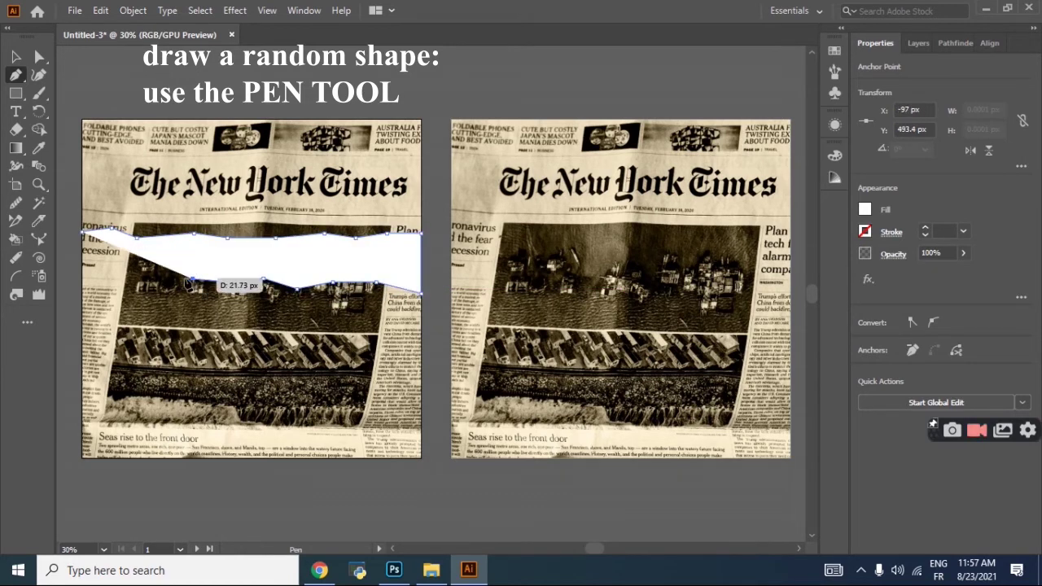
left_click(150, 278)
left_click(124, 274)
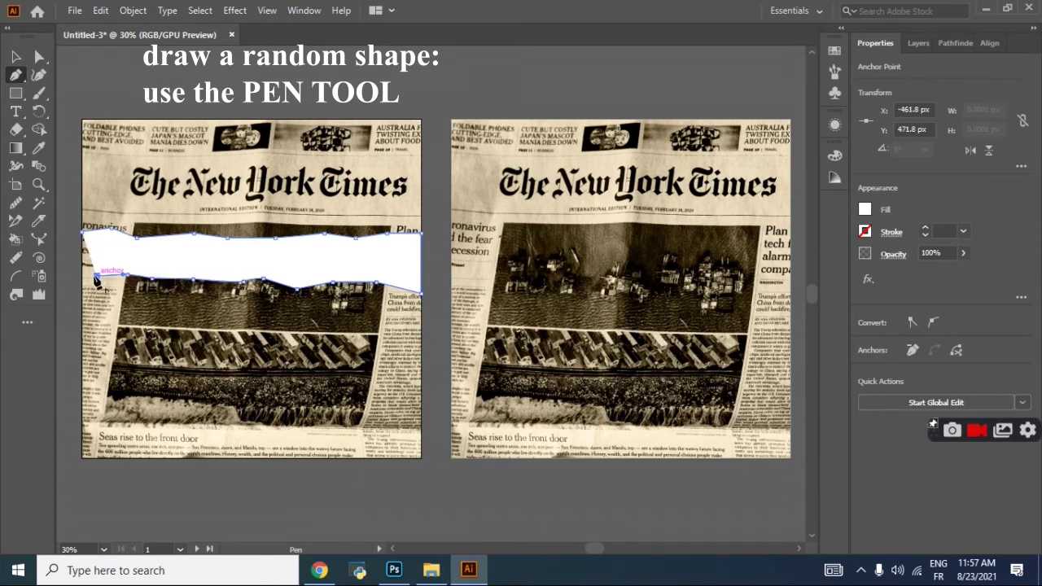
left_click(82, 277)
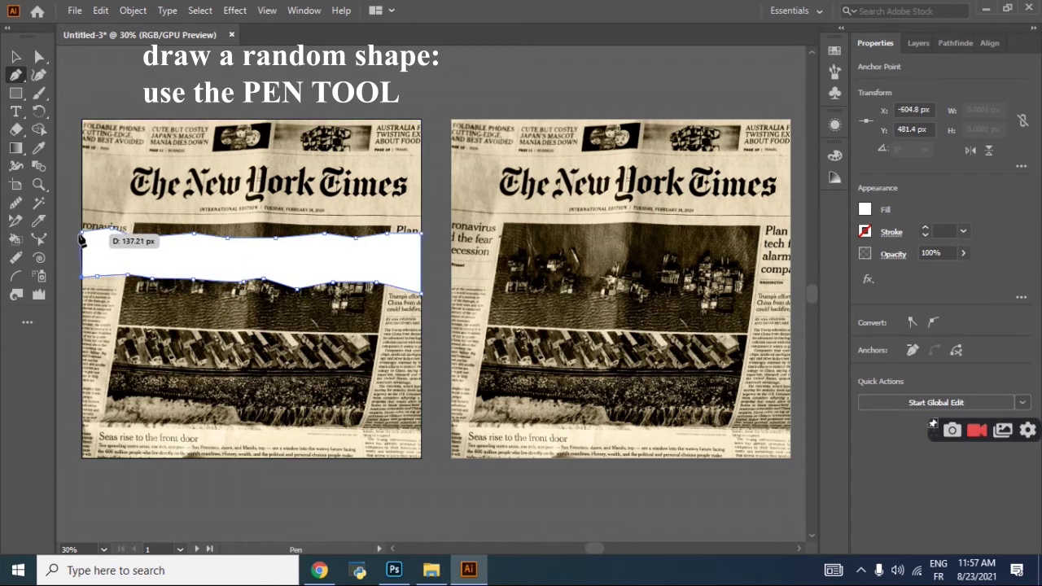
left_click(82, 235)
left_click(15, 57)
Step: Brush the Wrinkle Tool along the white strip's top and bottom edges to make them jagged
left_click(116, 232, "shift")
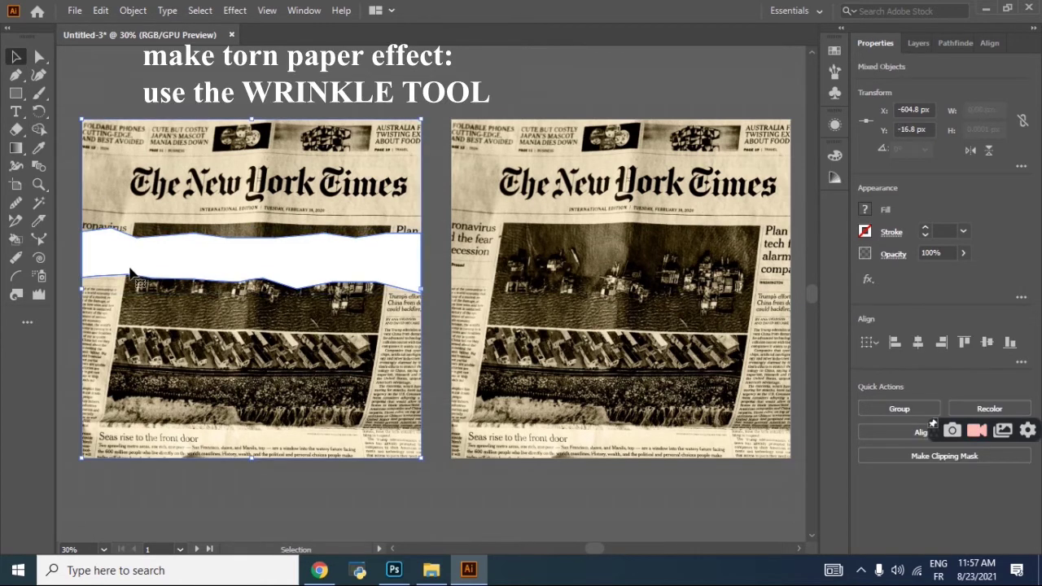
left_click(38, 297)
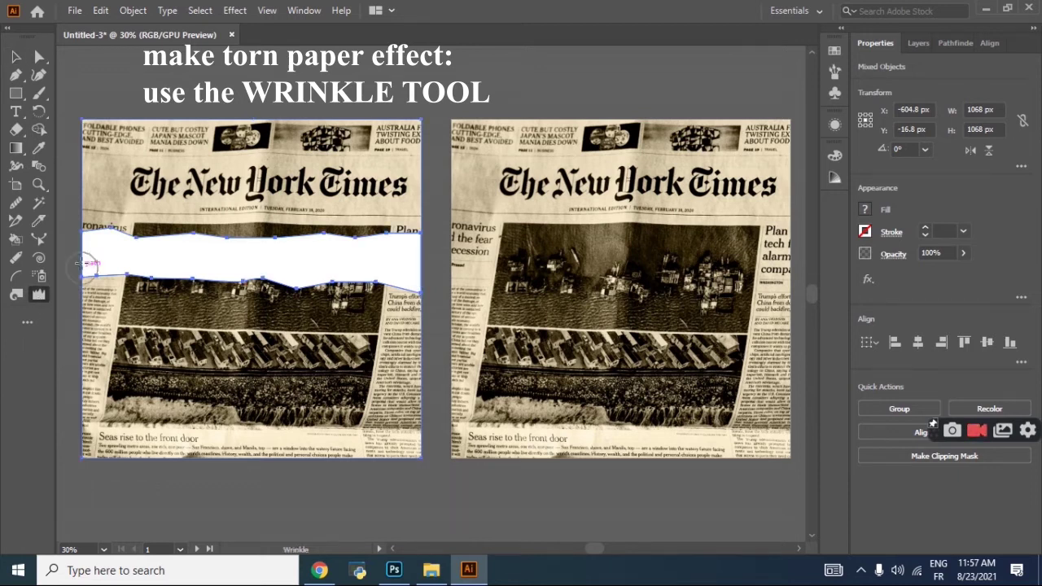
left_click_drag(86, 232, 429, 238)
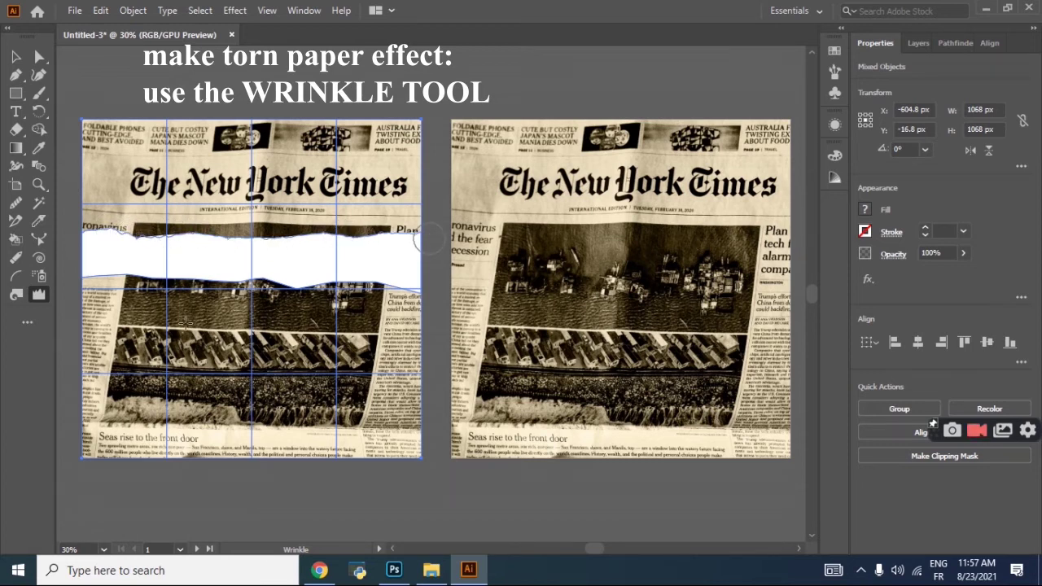
left_click_drag(83, 277, 430, 293)
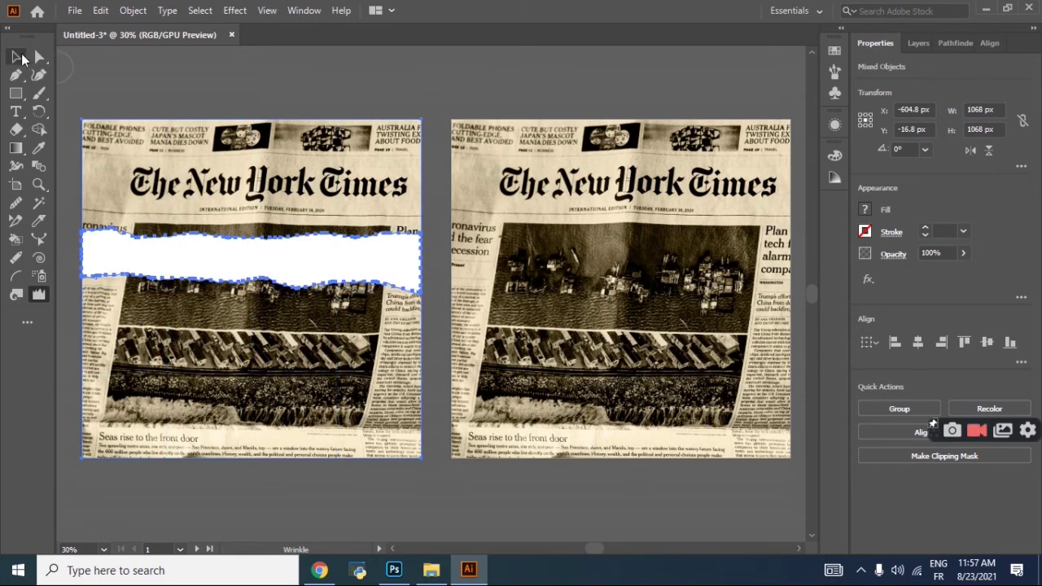
Step: Select the left newspaper with the torn strip and apply Make Clipping Mask, then deselect
left_click(18, 57)
left_click(154, 94)
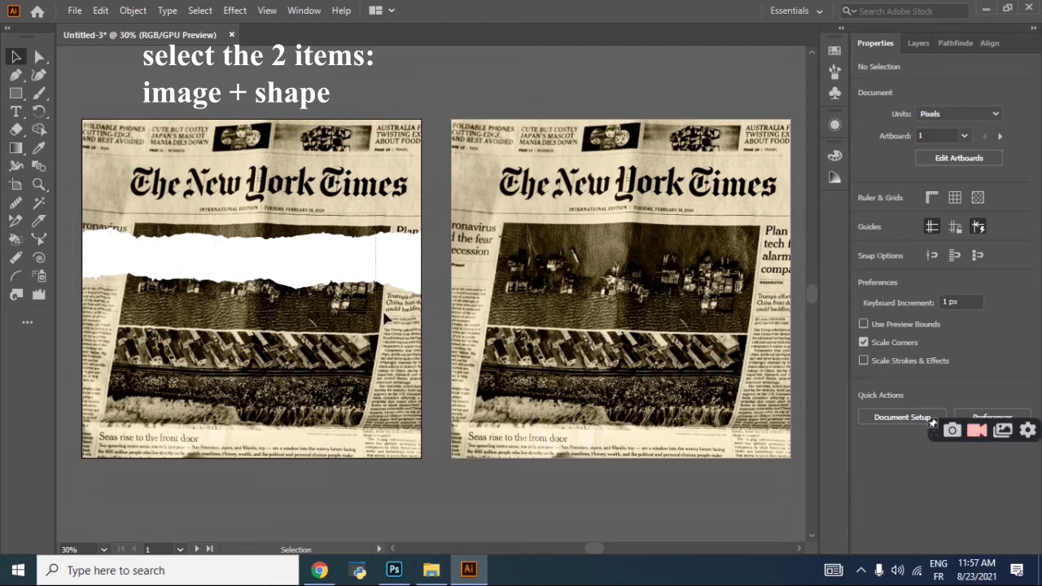
left_click_drag(431, 318, 412, 325)
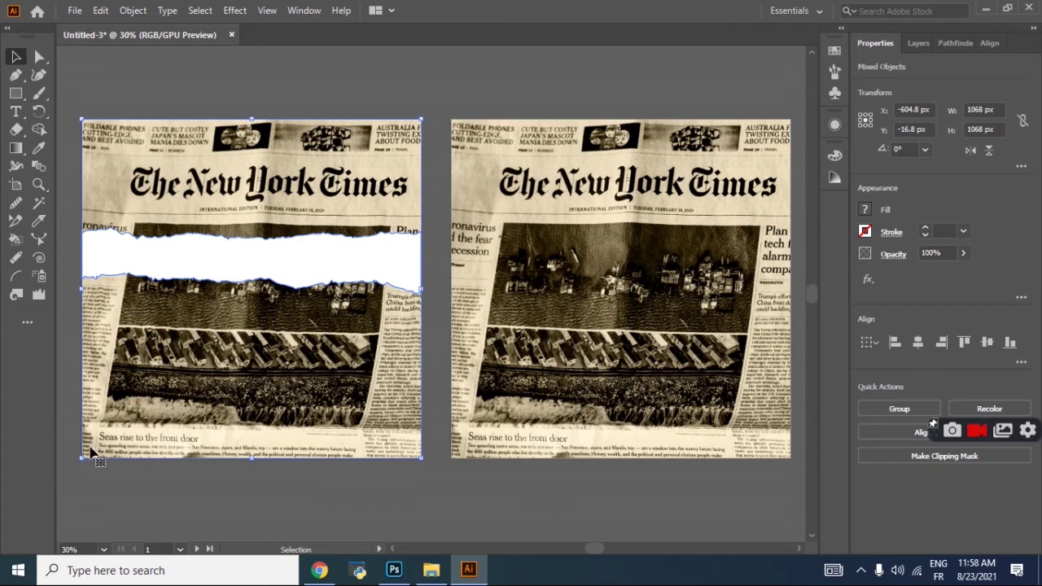
right_click(233, 255)
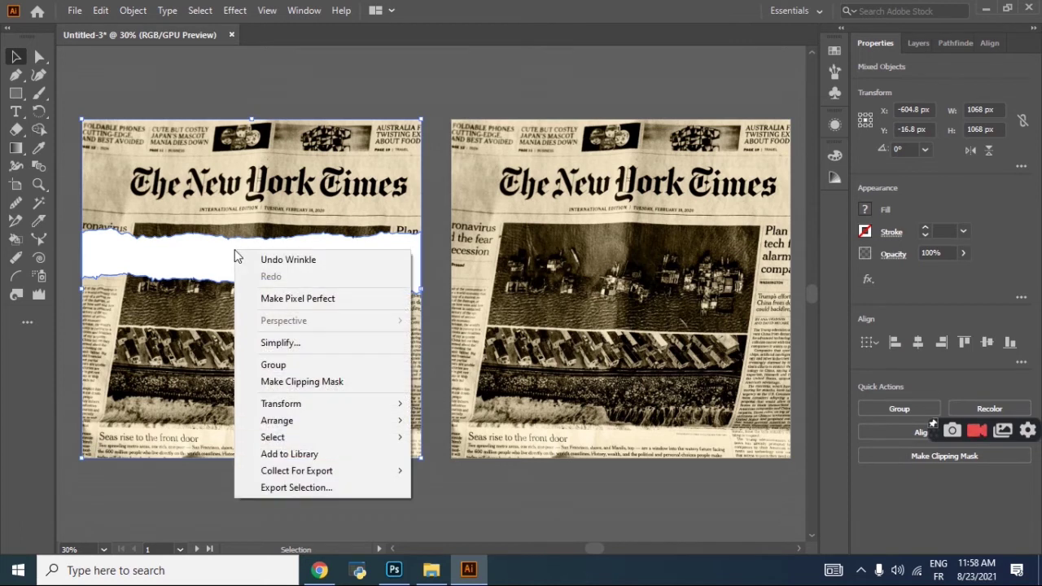
left_click(326, 382)
left_click(285, 411)
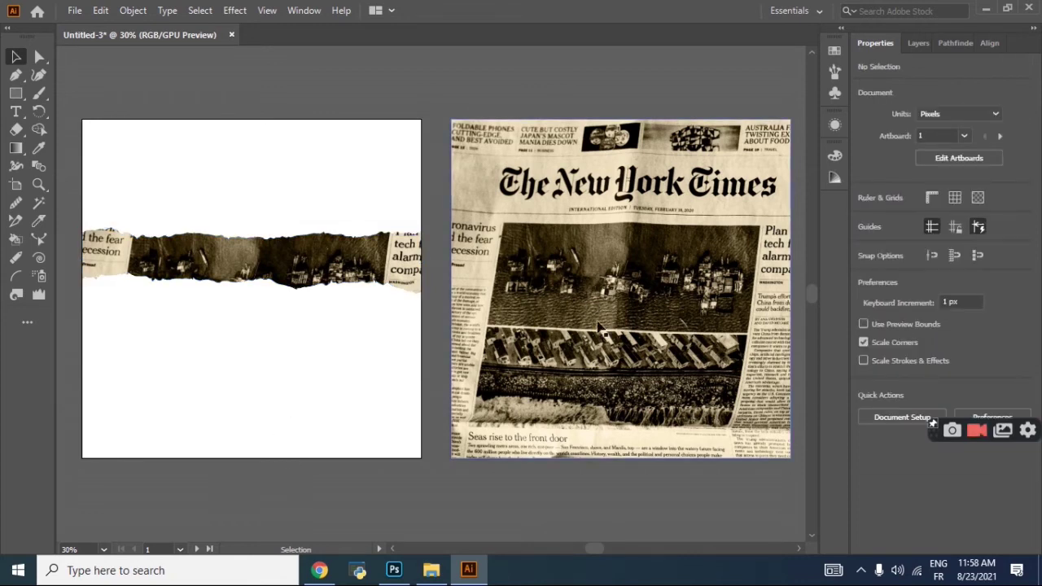
Step: Start a Pen path along the right newspaper's top edge out to the top-right corner
left_click(15, 75)
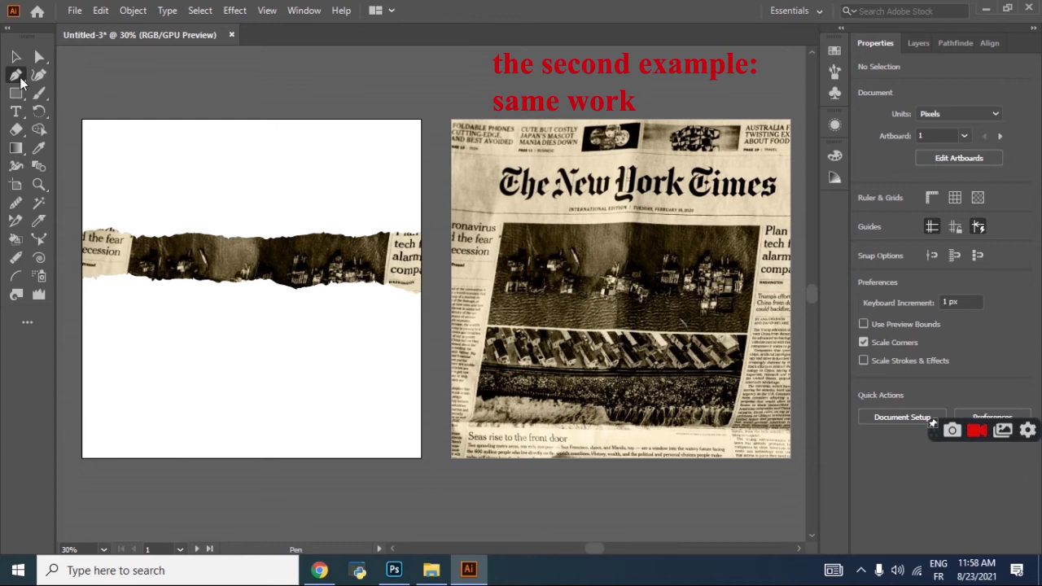
left_click(507, 129)
left_click(581, 129)
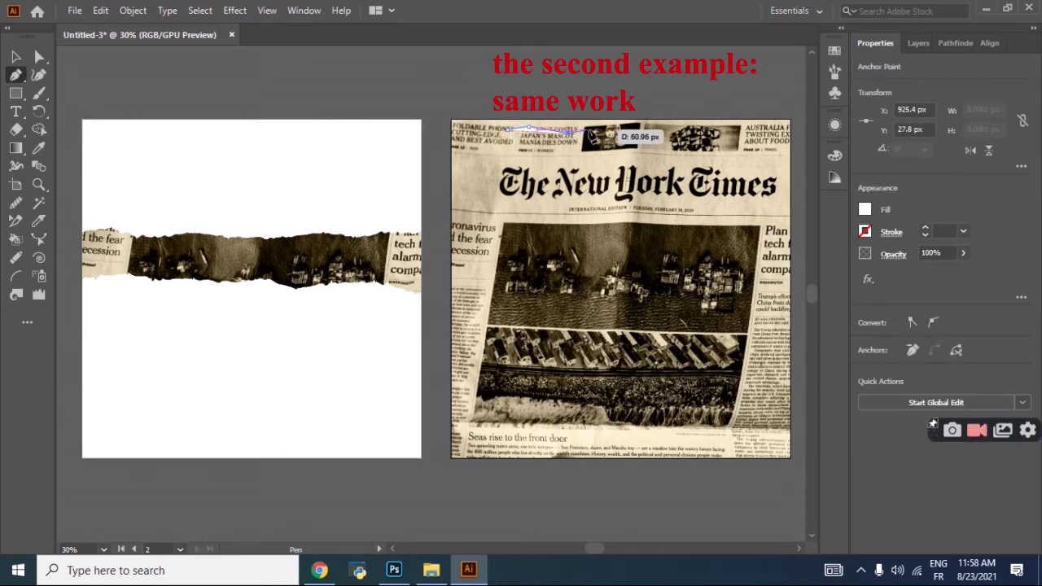
left_click(665, 133)
left_click(705, 131)
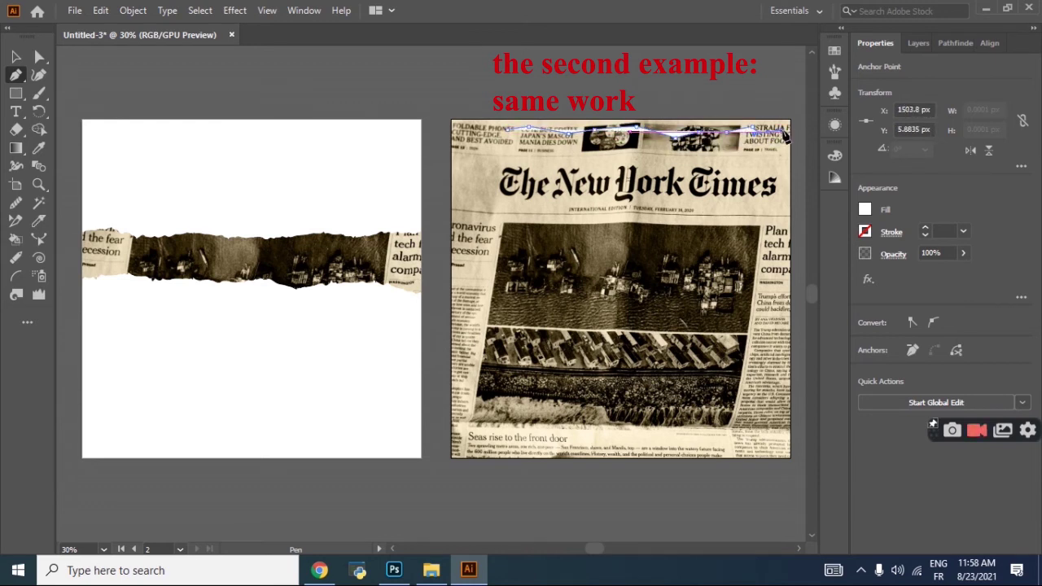
left_click(762, 150, "ctrl")
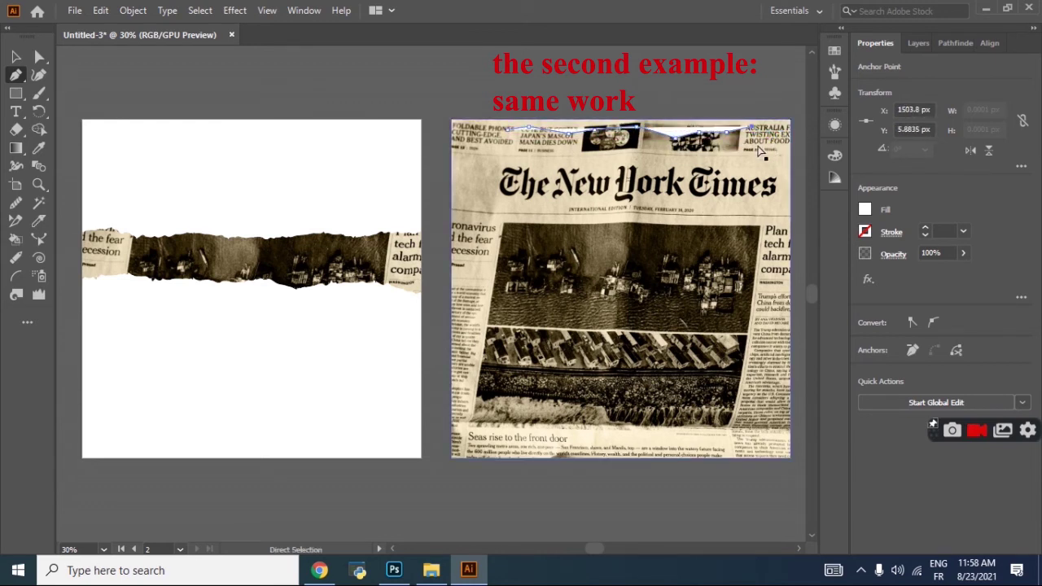
Step: Curve the path down and back left beneath the masthead, closing it at the start point
left_click_drag(731, 159, 732, 173)
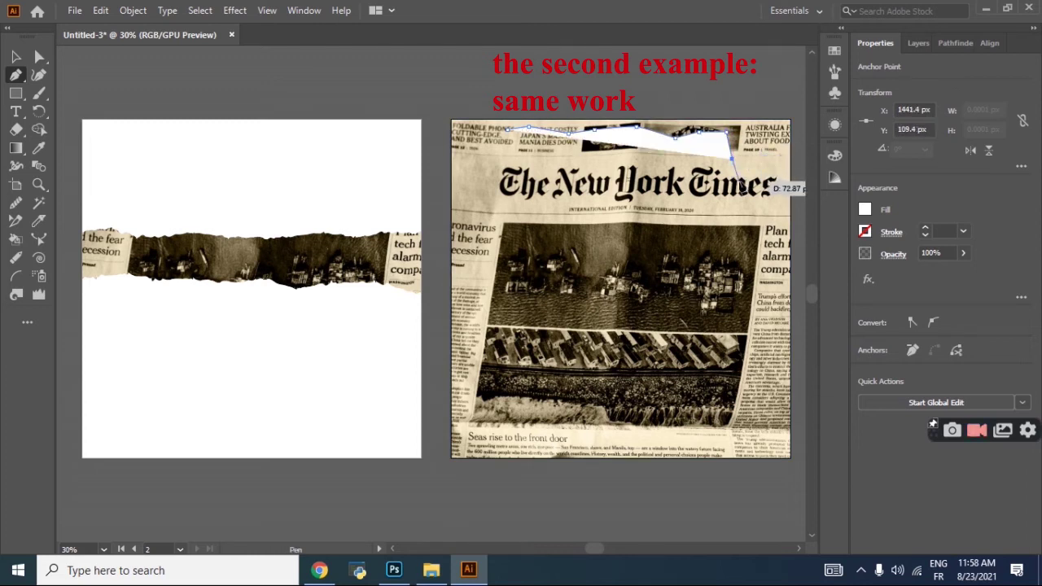
left_click(738, 187)
left_click_drag(738, 187, 745, 204)
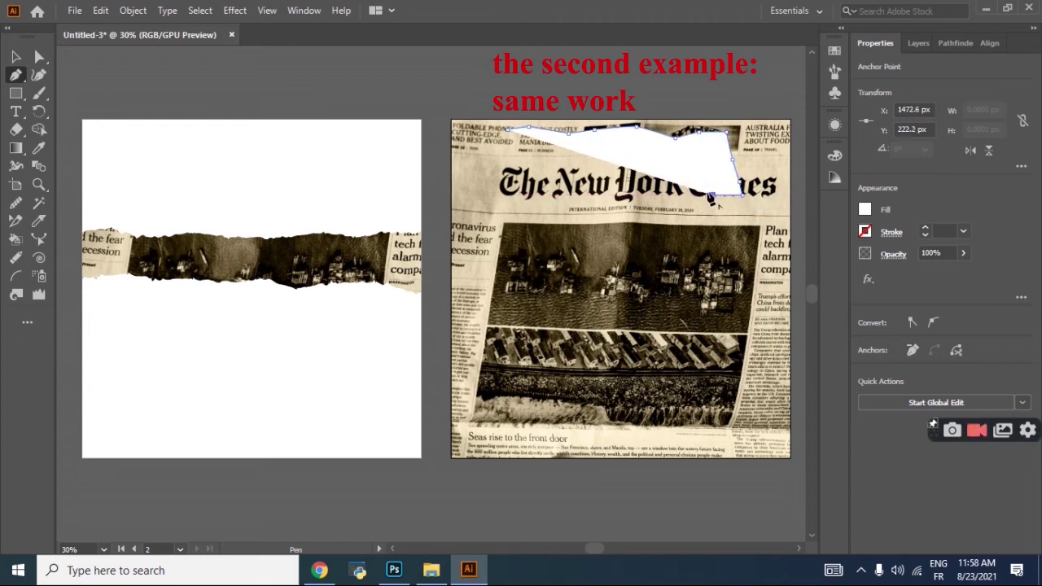
left_click_drag(636, 194, 624, 198)
left_click(554, 190)
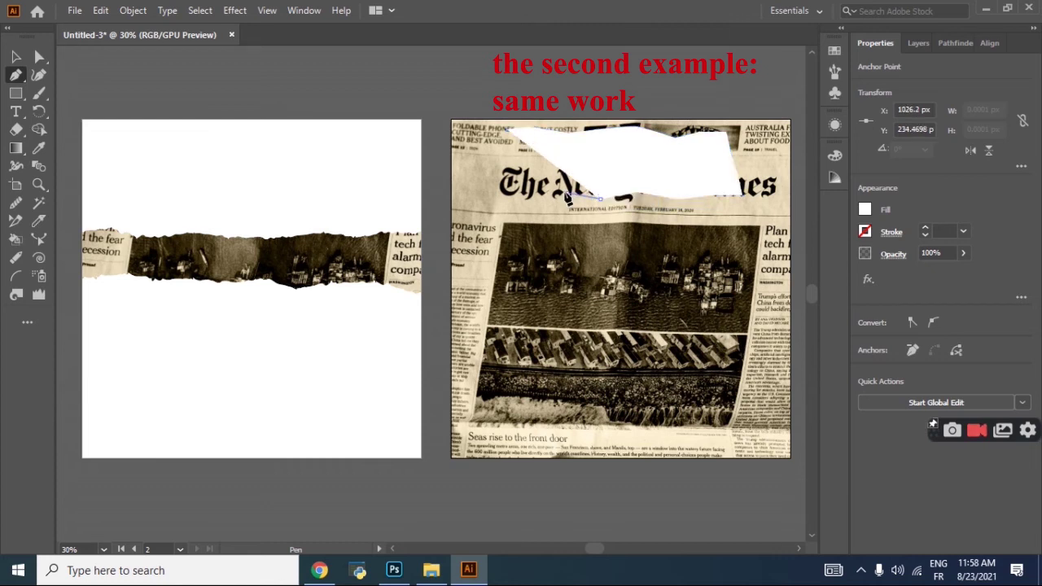
left_click_drag(534, 197, 520, 169)
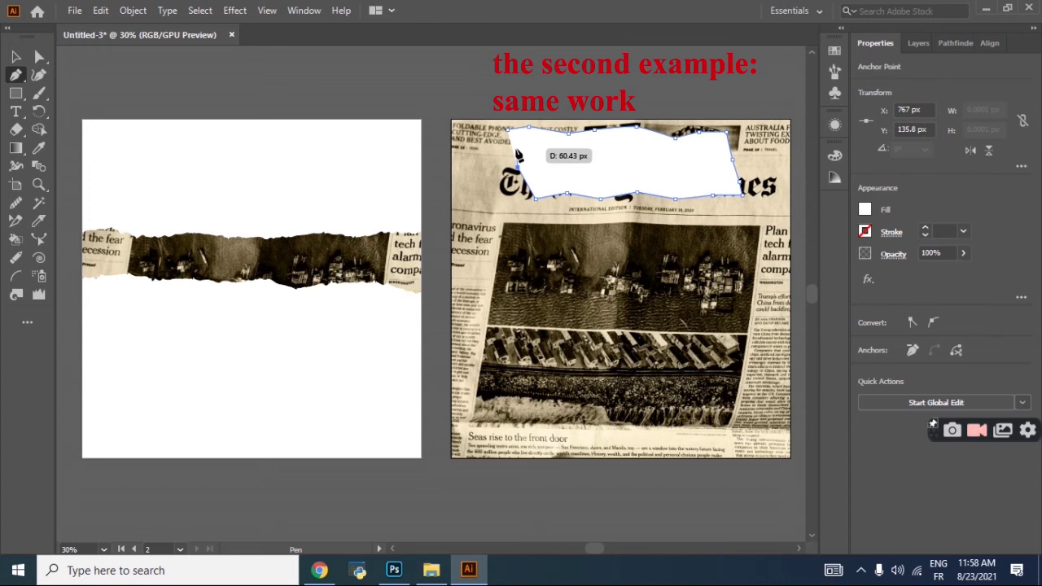
left_click_drag(522, 173, 509, 132)
left_click(509, 131)
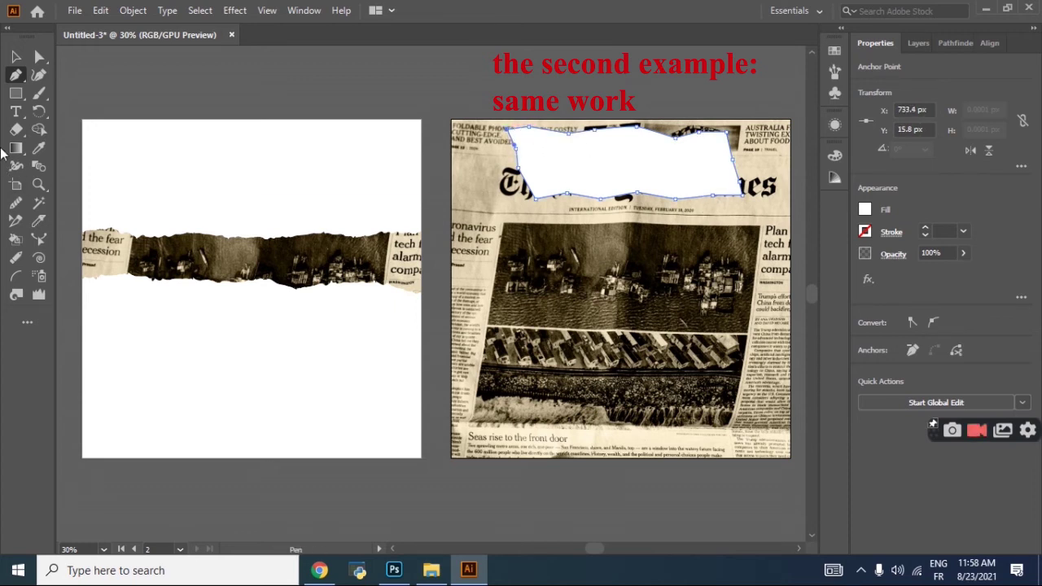
left_click(14, 57)
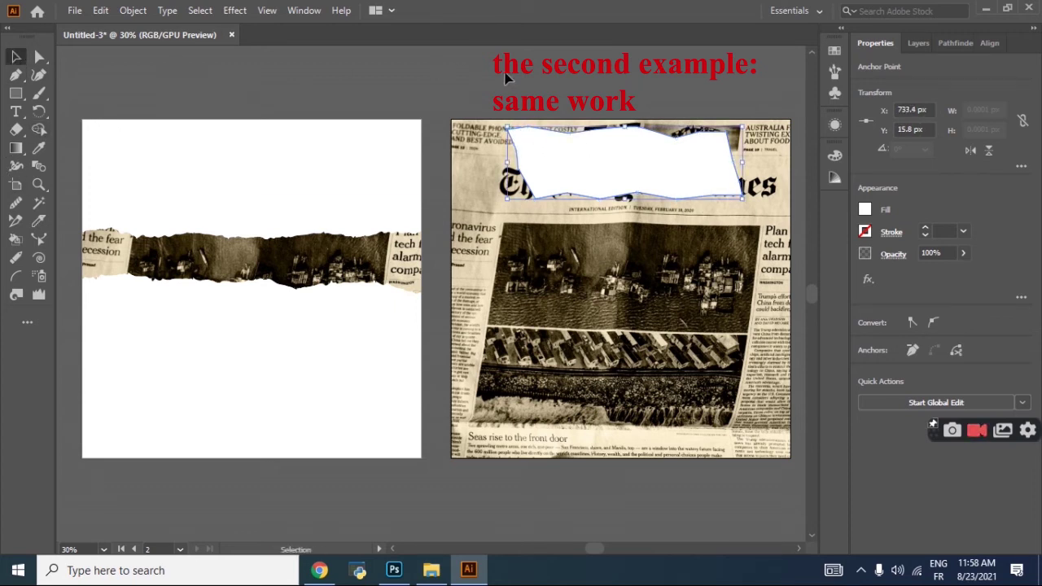
Step: Select the white masthead shape with the image and wrinkle the shape's edges to look torn
left_click(613, 211, "shift")
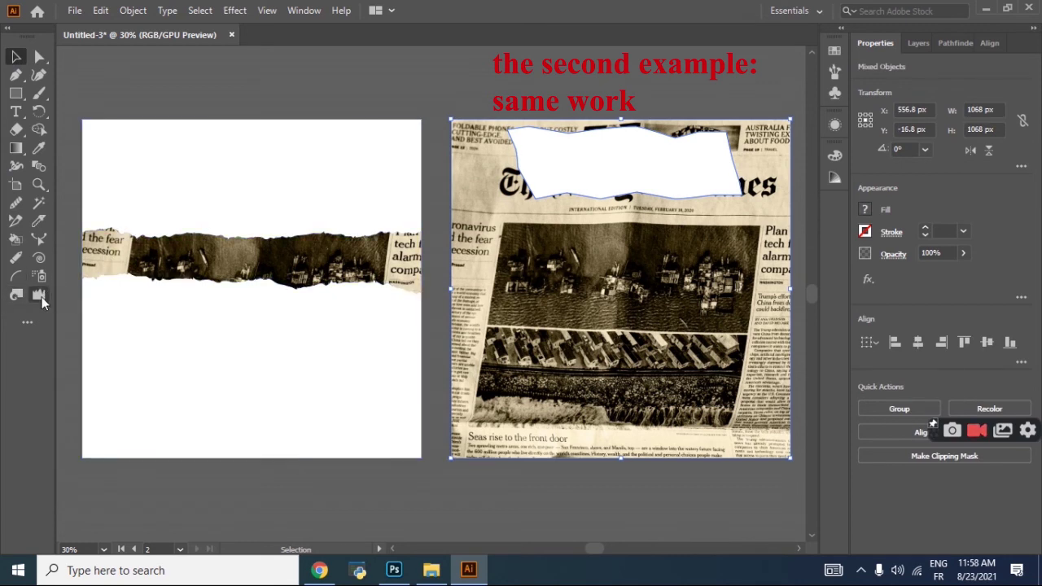
left_click(38, 296)
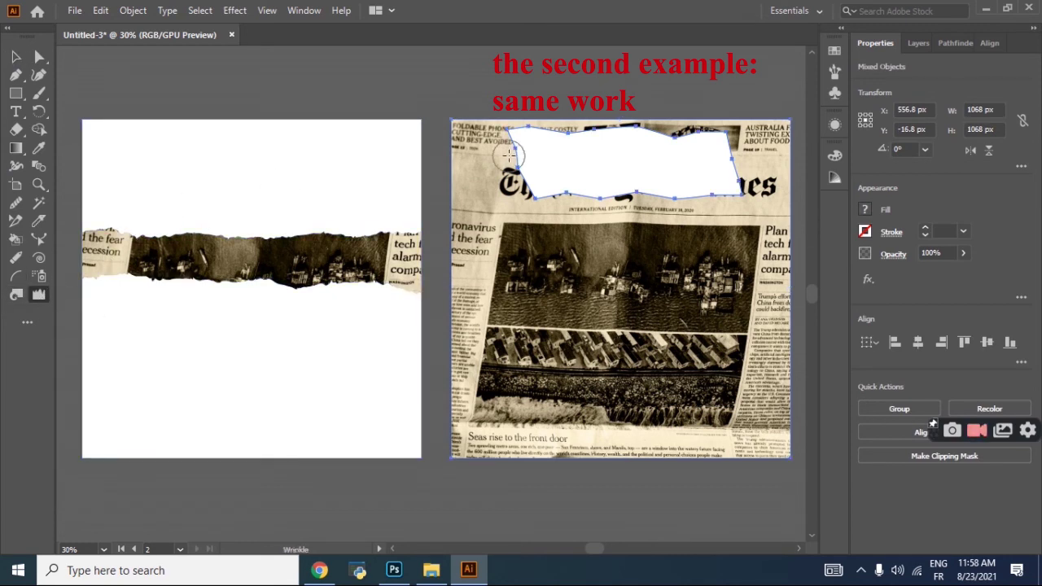
mouse_move(507, 140)
left_mouse_down()
mouse_move(627, 130)
mouse_move(728, 140)
mouse_move(741, 153)
mouse_move(749, 195)
mouse_move(546, 189)
mouse_move(509, 175)
mouse_move(507, 146)
mouse_move(535, 194)
mouse_move(531, 240)
left_mouse_up()
left_click_drag(536, 202, 533, 203)
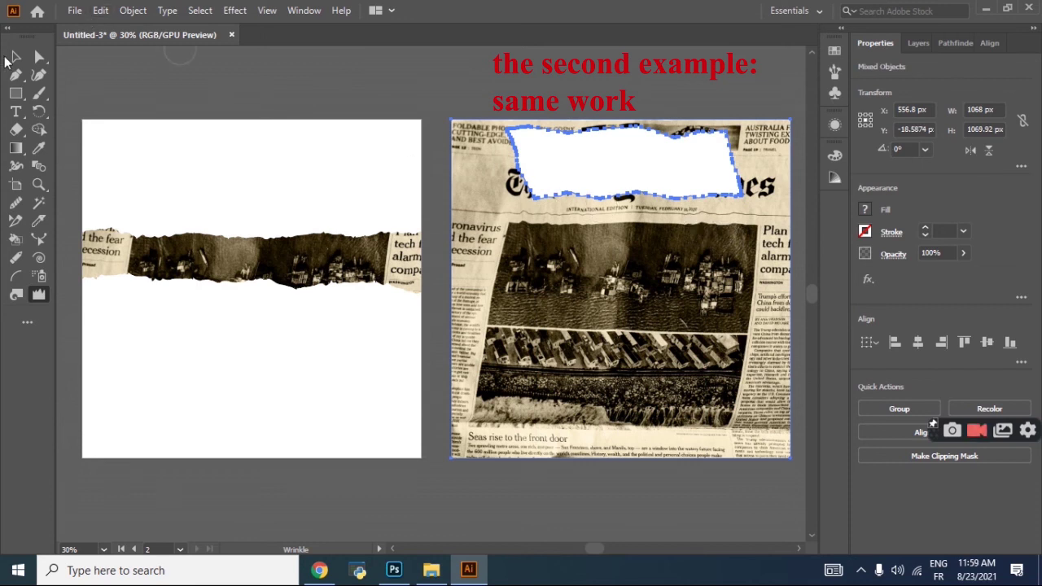
Step: Apply Make Clipping Mask to the right newspaper and drag the torn masthead strip down to mid-artboard
left_click(9, 62)
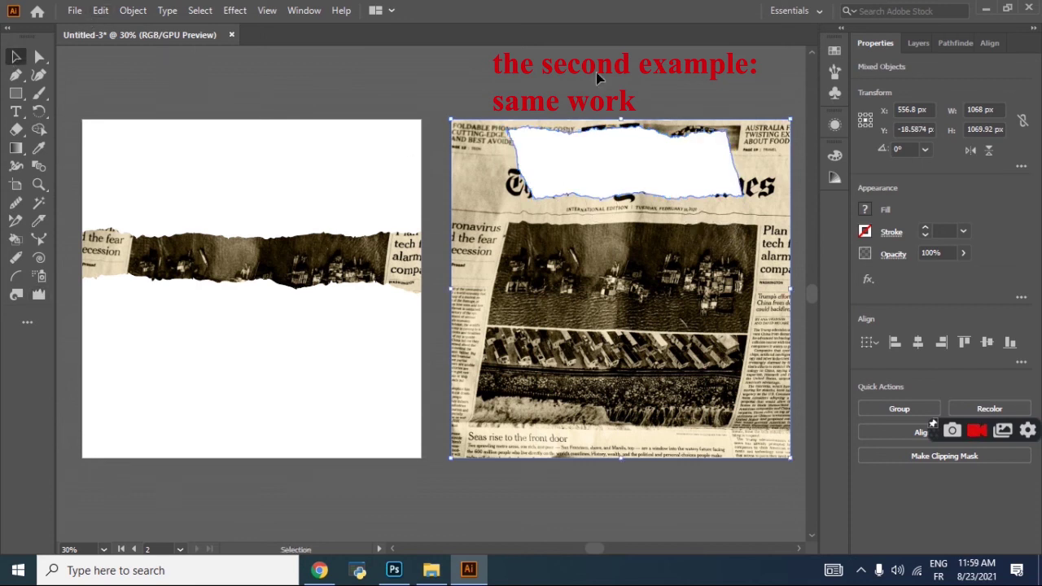
right_click(652, 211)
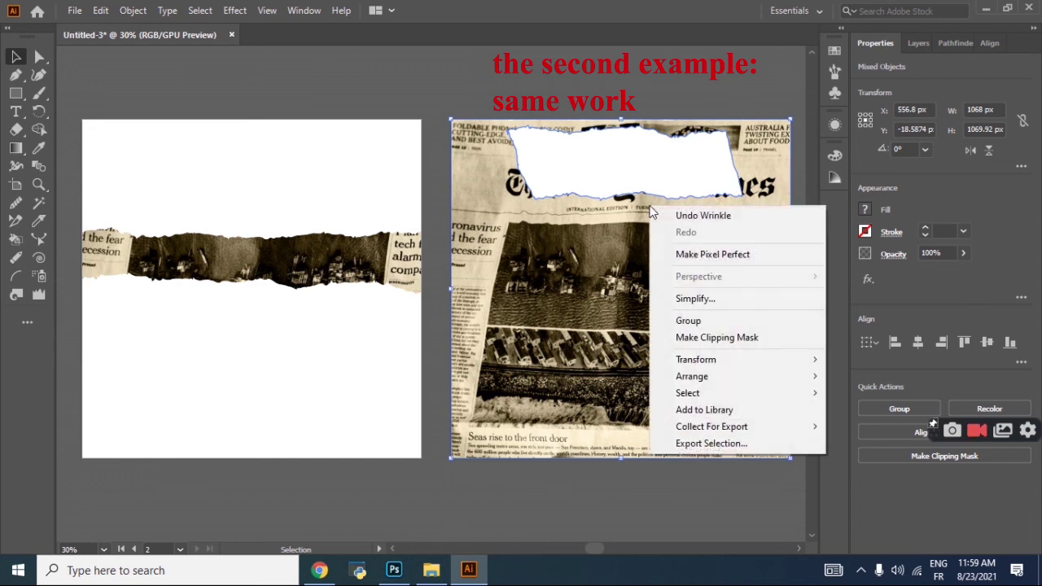
left_click(728, 343)
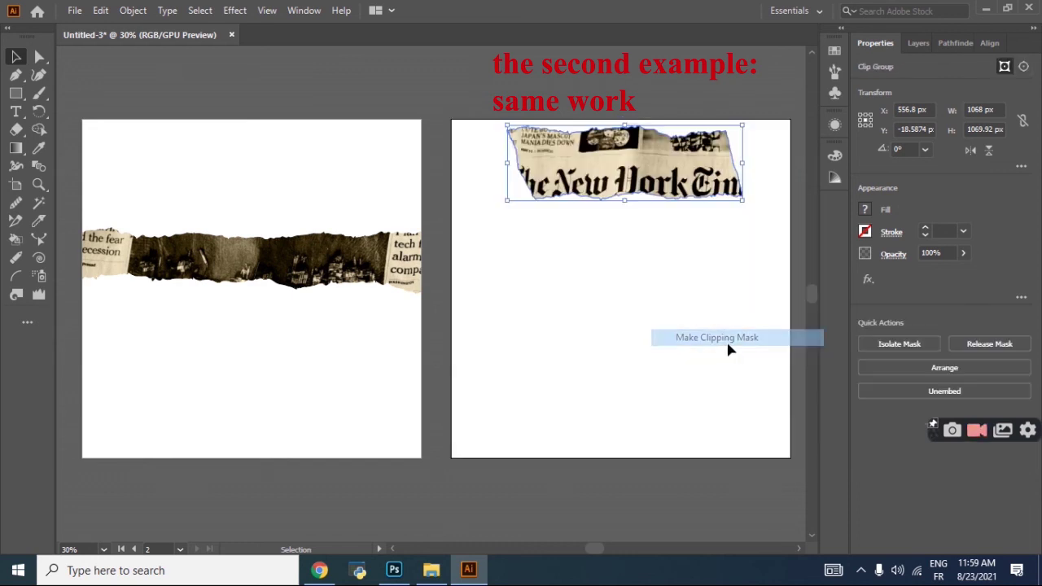
left_click(503, 328)
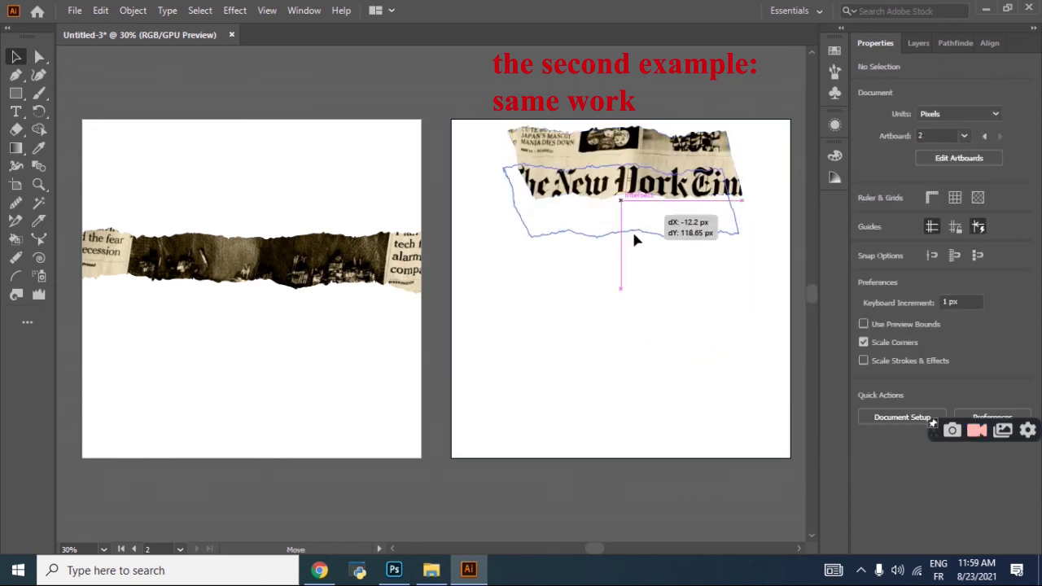
left_click_drag(643, 209, 651, 327)
left_click(437, 371)
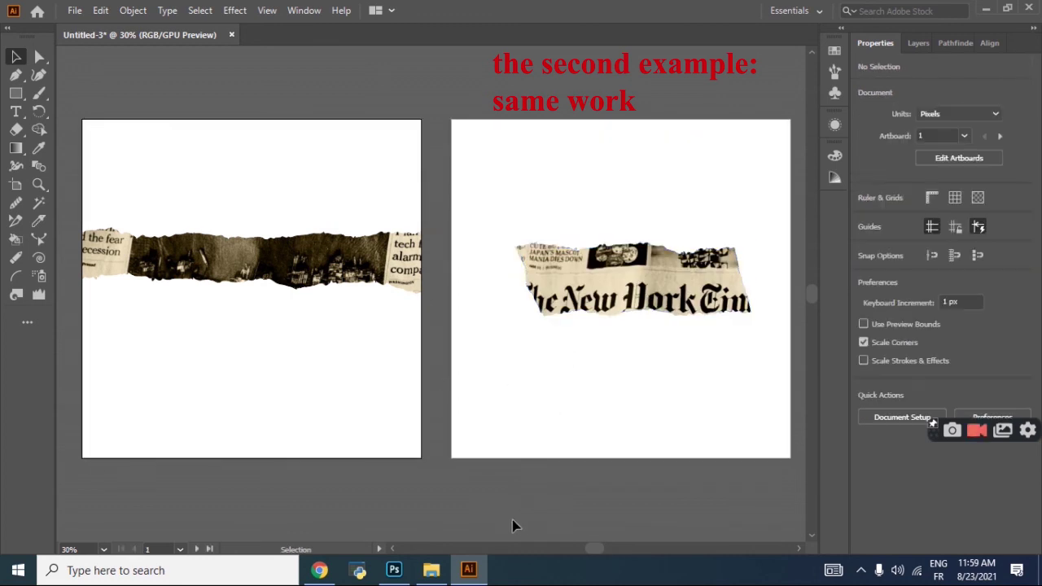